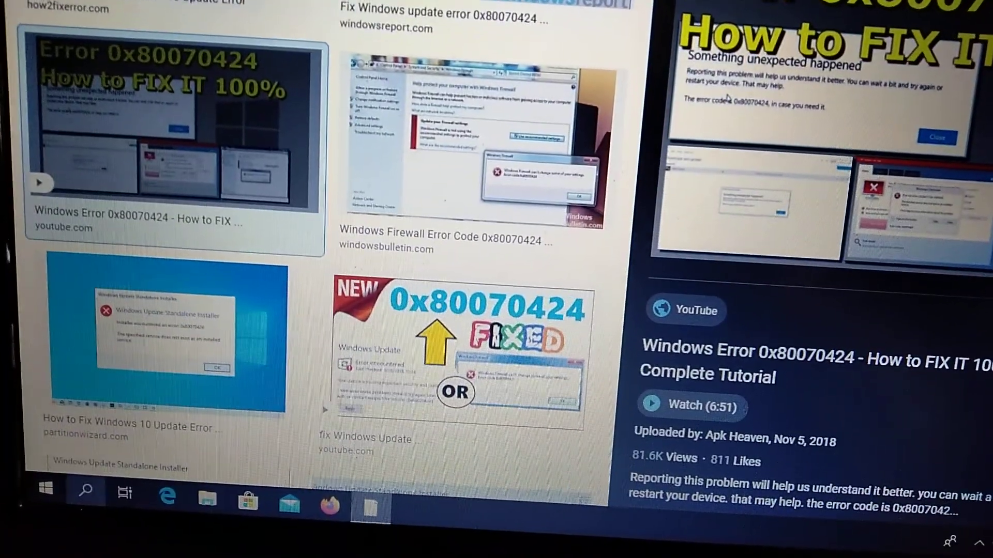
- Search Windows for "servic" and launch the Services app from Best match
left_click(90, 494)
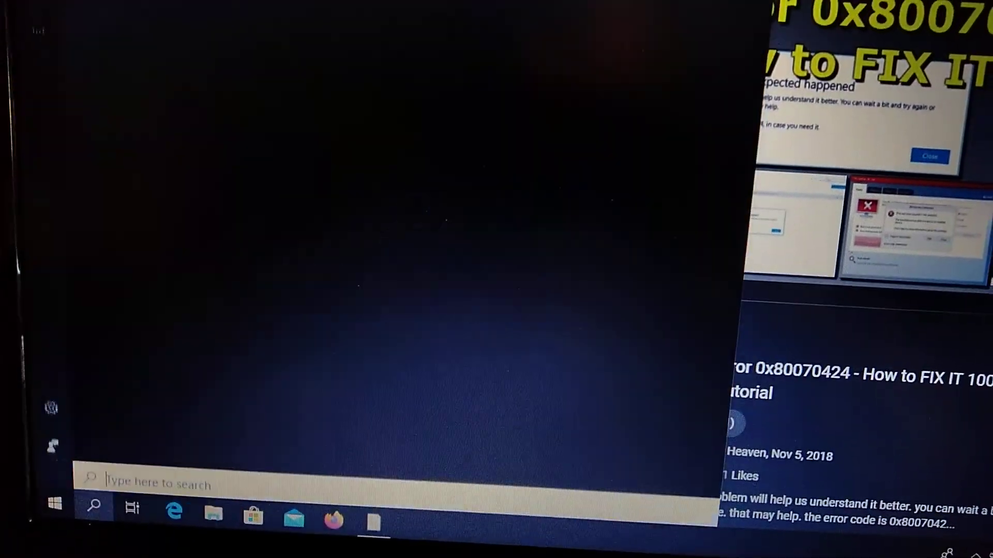
type("services")
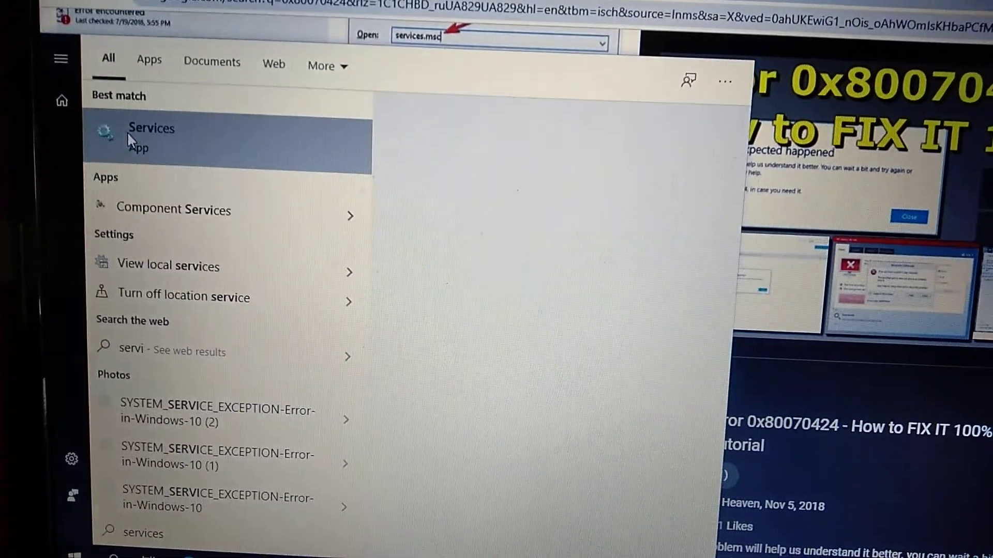
left_click(128, 131)
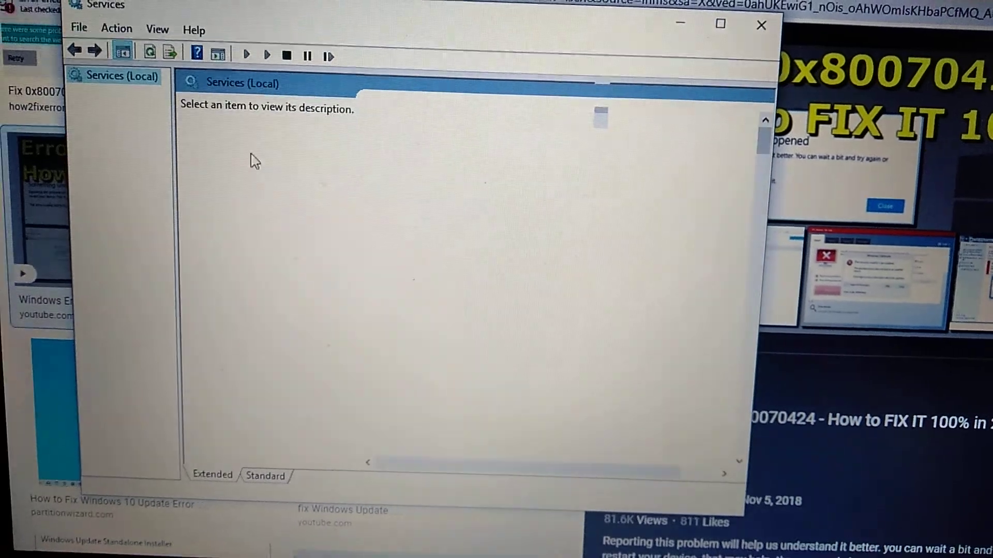
scroll(487, 183, "down", 4)
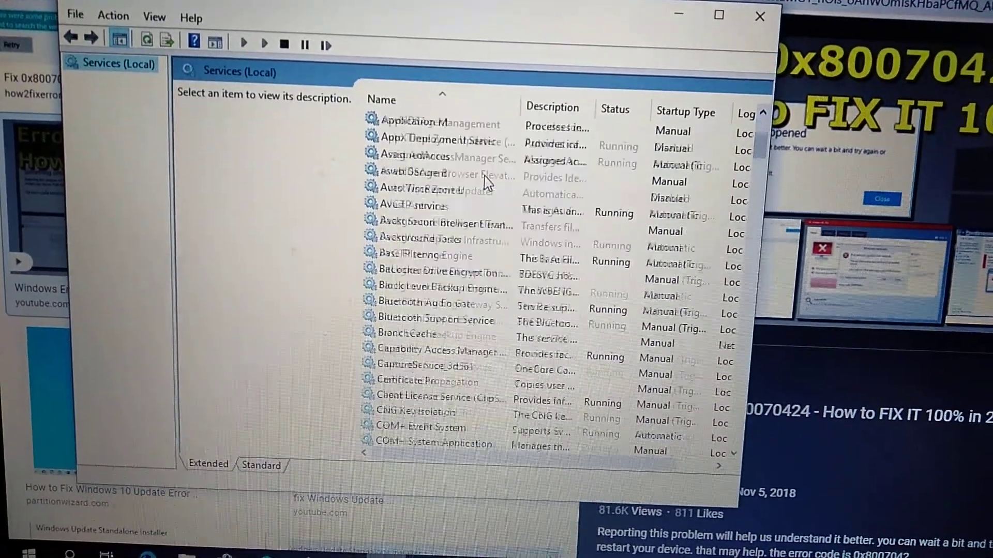
scroll(486, 183, "down", 2)
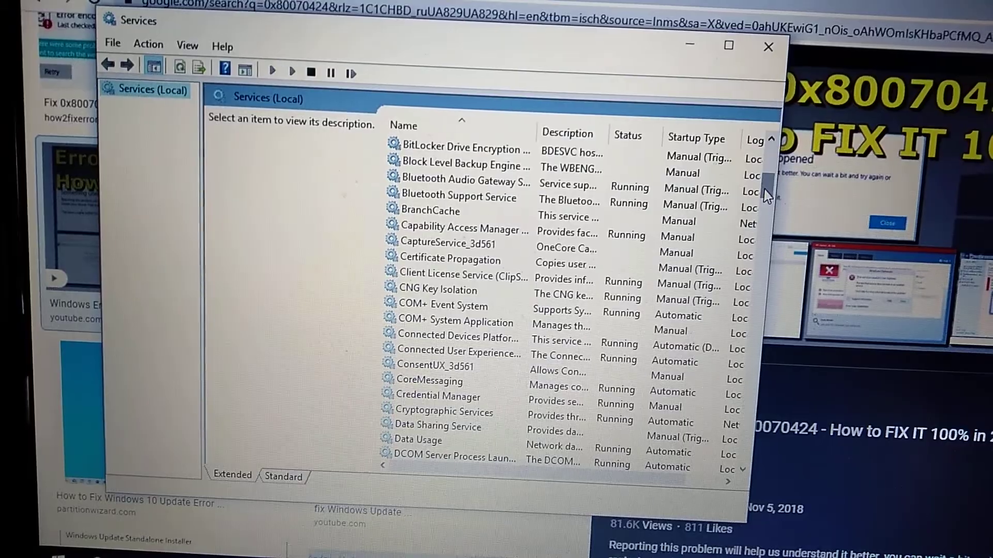
scroll(766, 196, "up", 2)
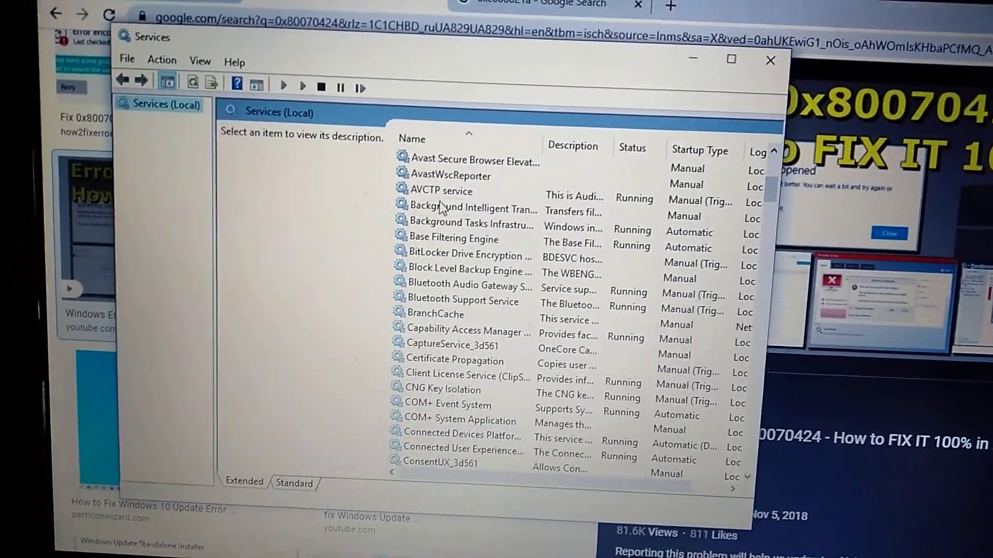
- Select Background Intelligent Transfer Service in the local services list
left_click(423, 220)
- Set Background Intelligent Transfer Service to Automatic, start it, check its Log On account, and apply
right_click(457, 189)
left_click(527, 355)
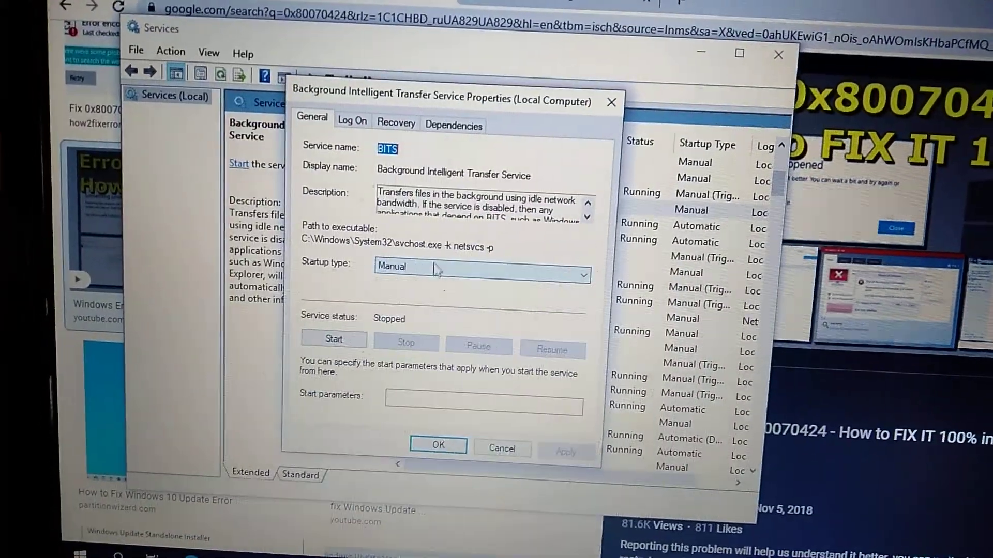
left_click(434, 268)
left_click(434, 291)
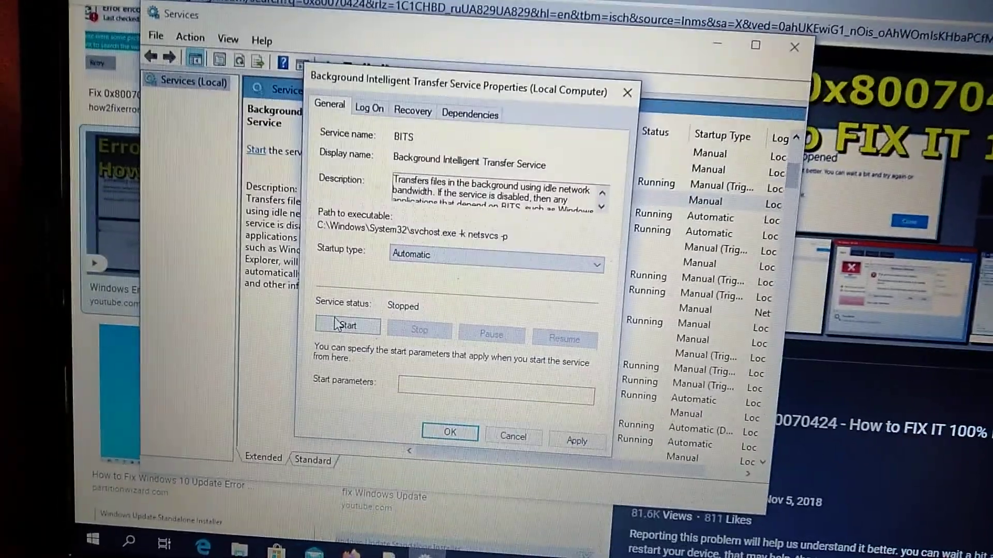
left_click(332, 325)
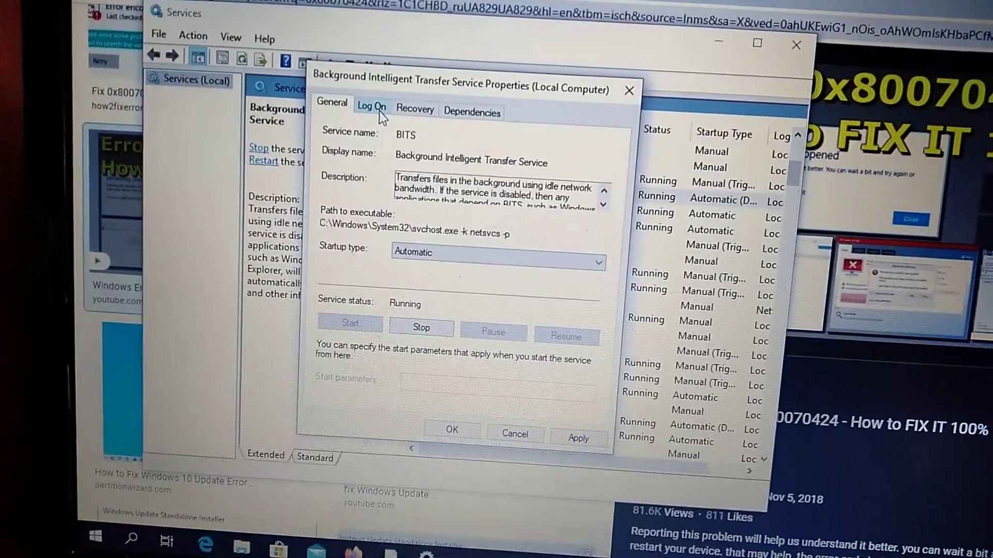
left_click(372, 107)
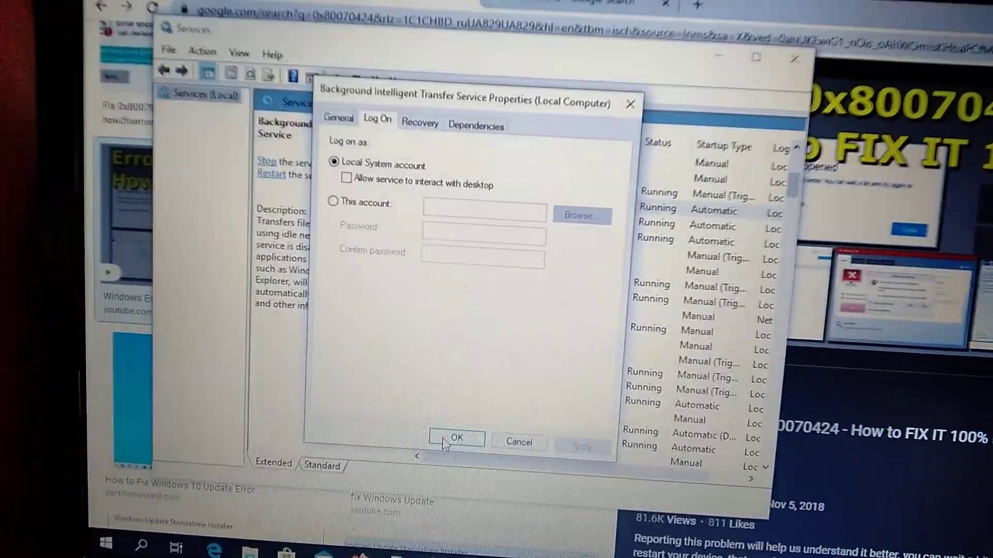
left_click(449, 446)
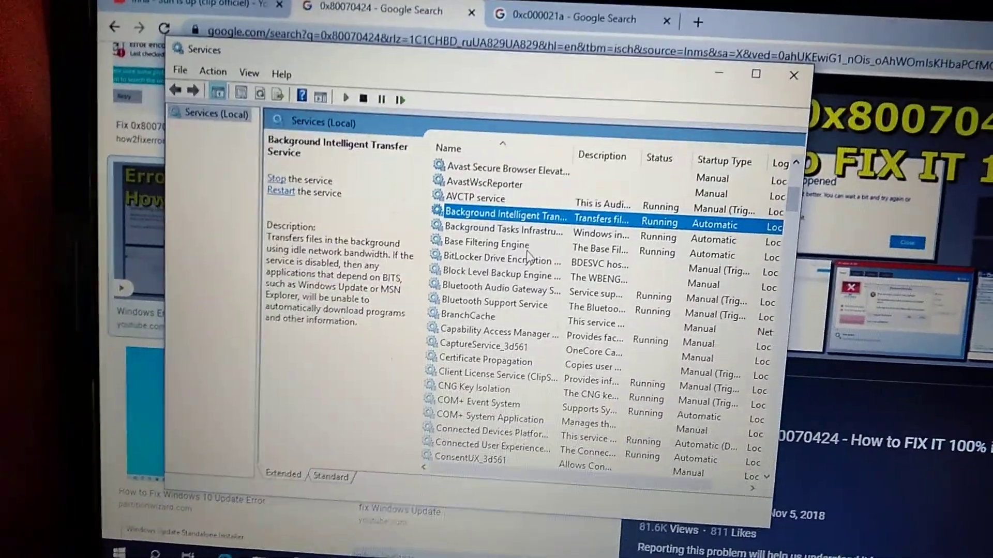
scroll(521, 201, "down", 1)
scroll(521, 200, "down", 2)
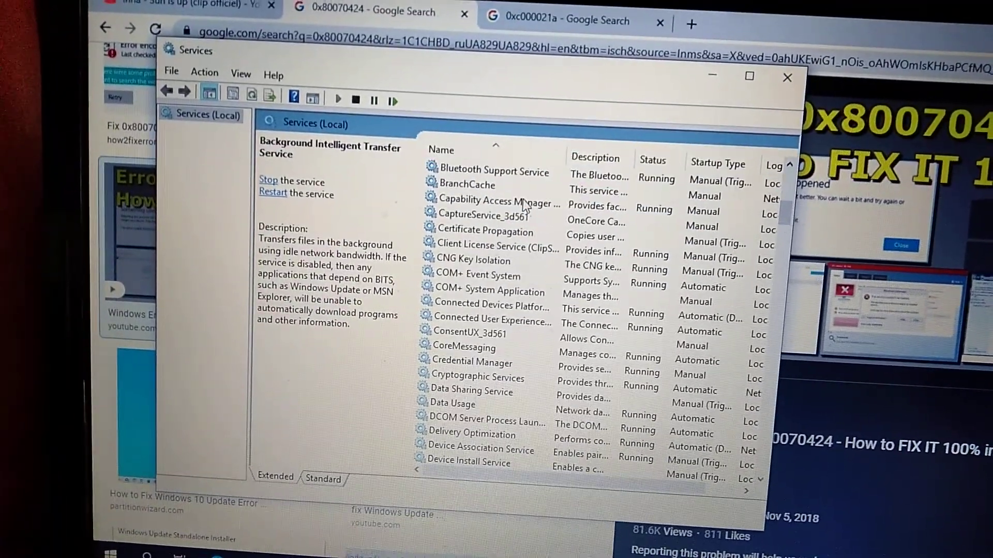
scroll(524, 204, "down", 6)
scroll(512, 354, "down", 5)
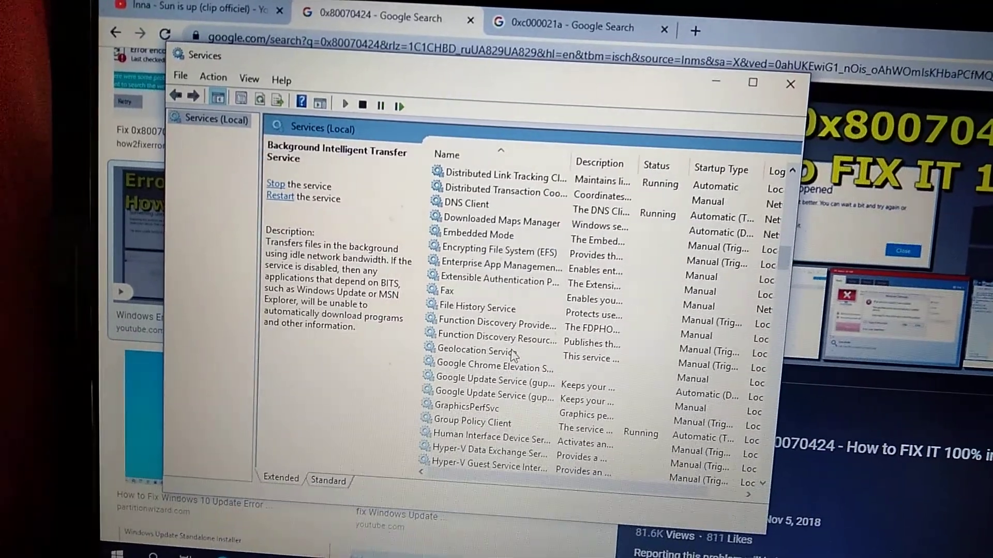
scroll(511, 353, "up", 1)
scroll(511, 359, "up", 10)
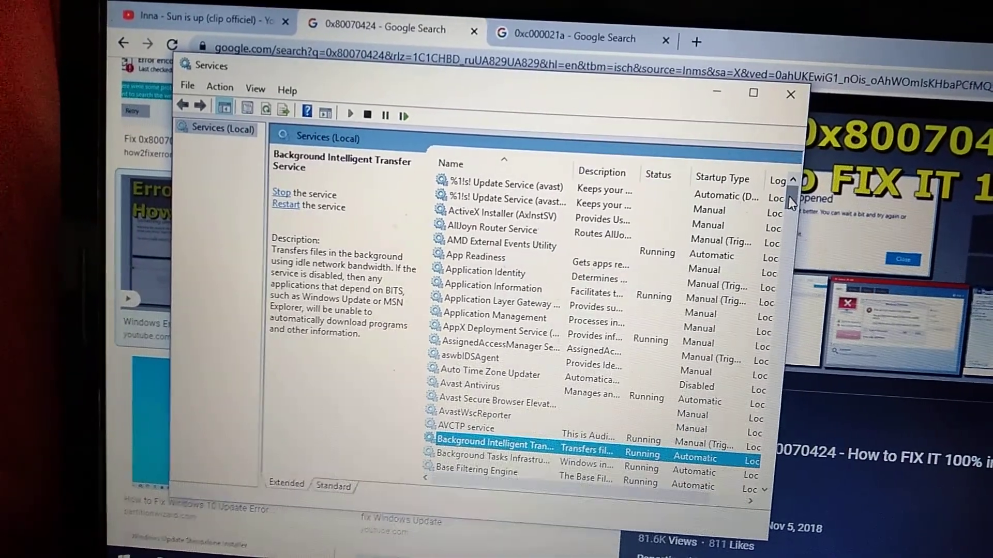
left_click_drag(789, 202, 783, 255)
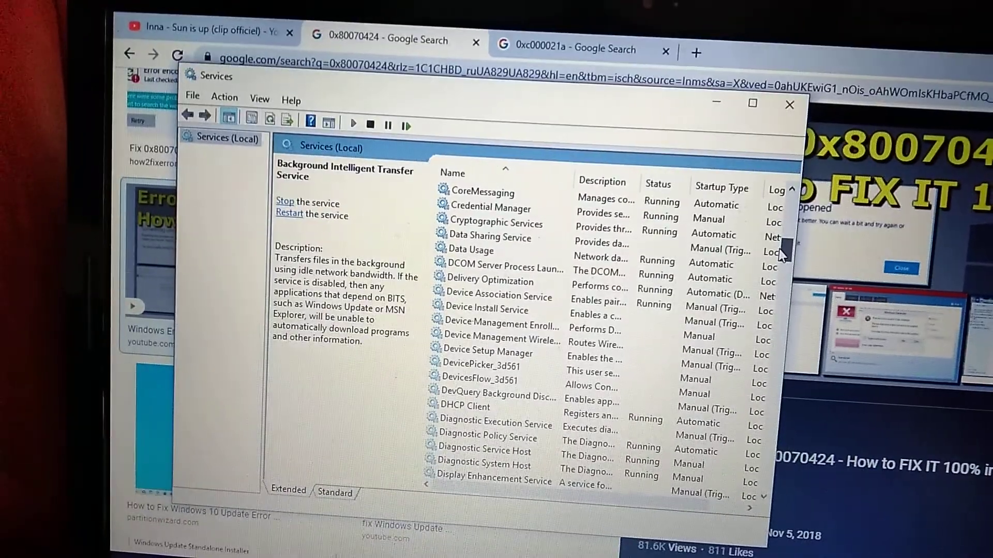
left_click_drag(782, 254, 779, 265)
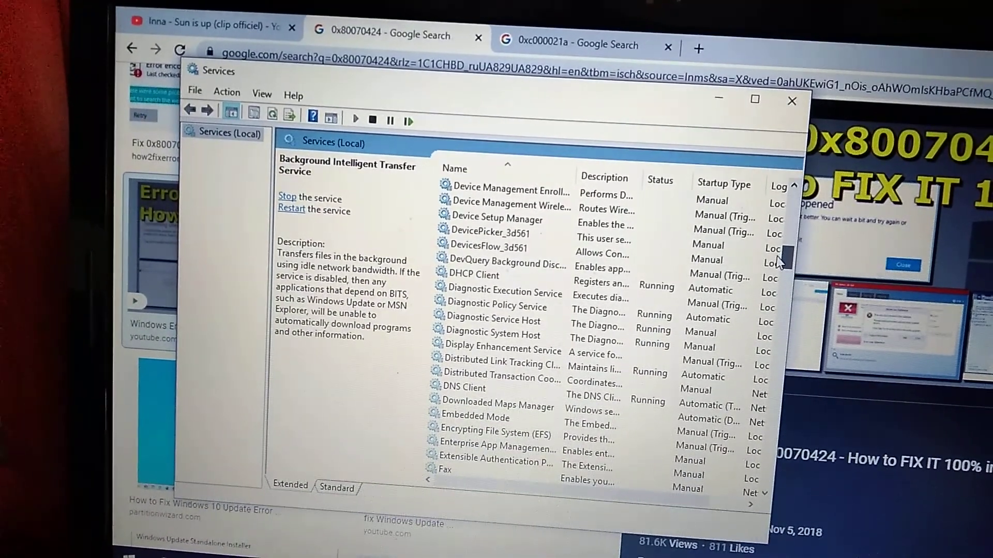
left_click_drag(786, 255, 785, 247)
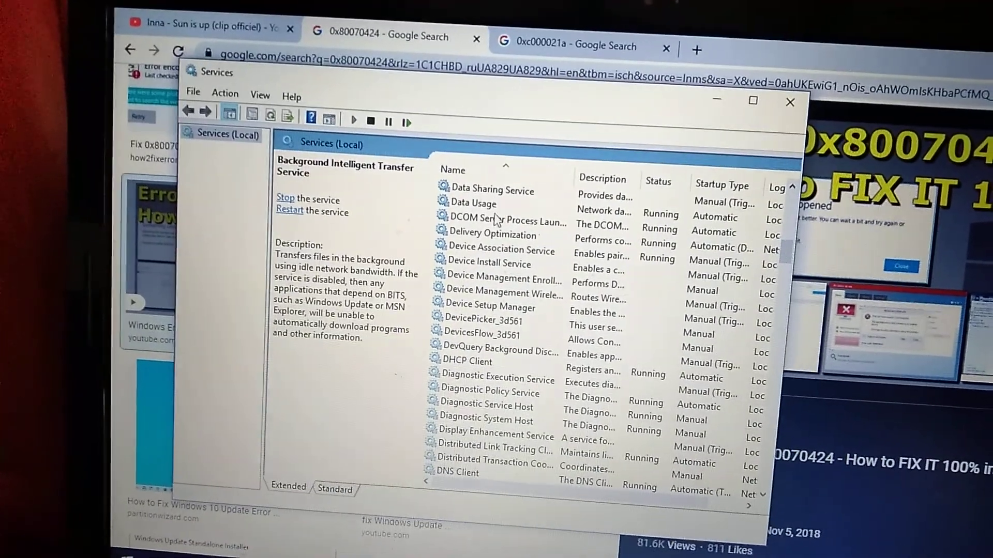
- Select DCOM Server Process Launcher and bring up its action menu
left_click(493, 220)
right_click(494, 221)
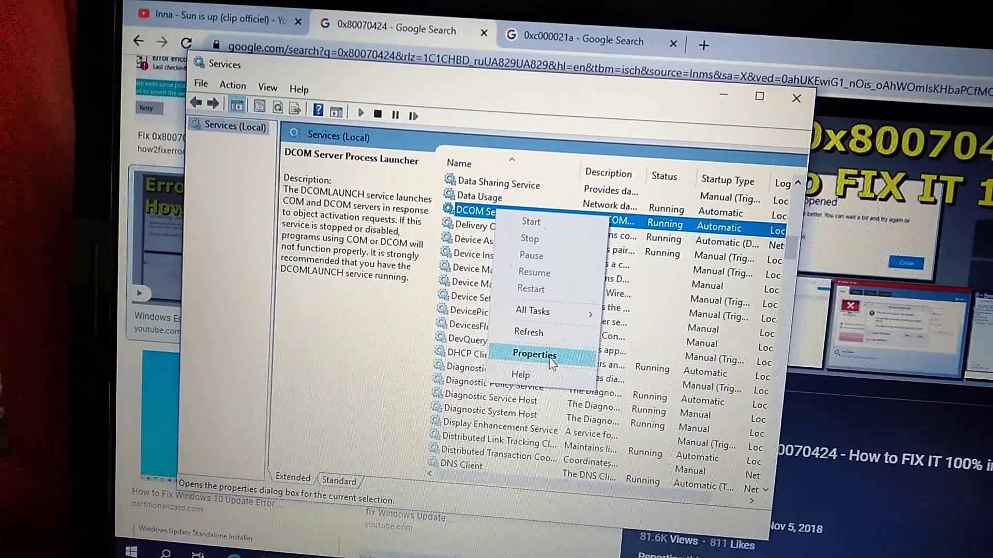
left_click(552, 359)
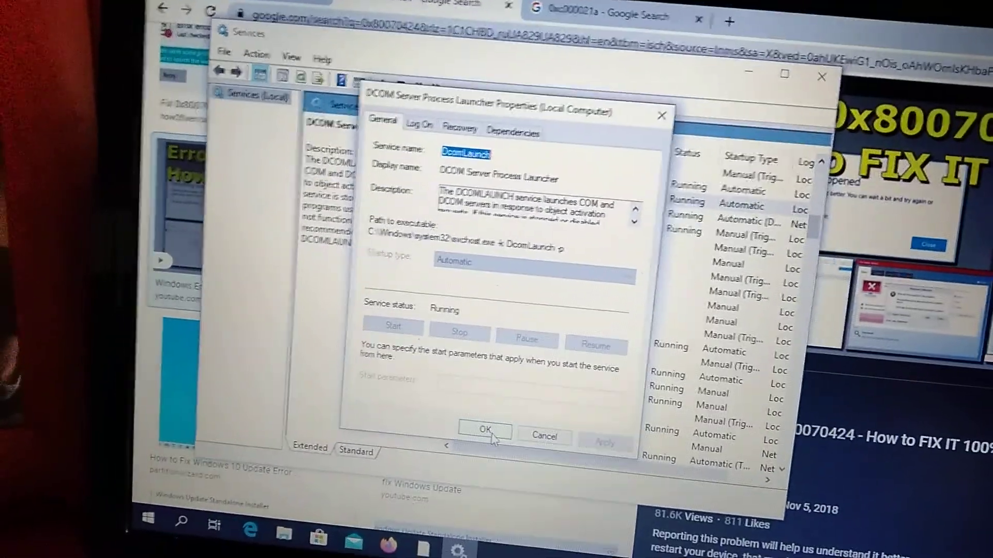
left_click(475, 438)
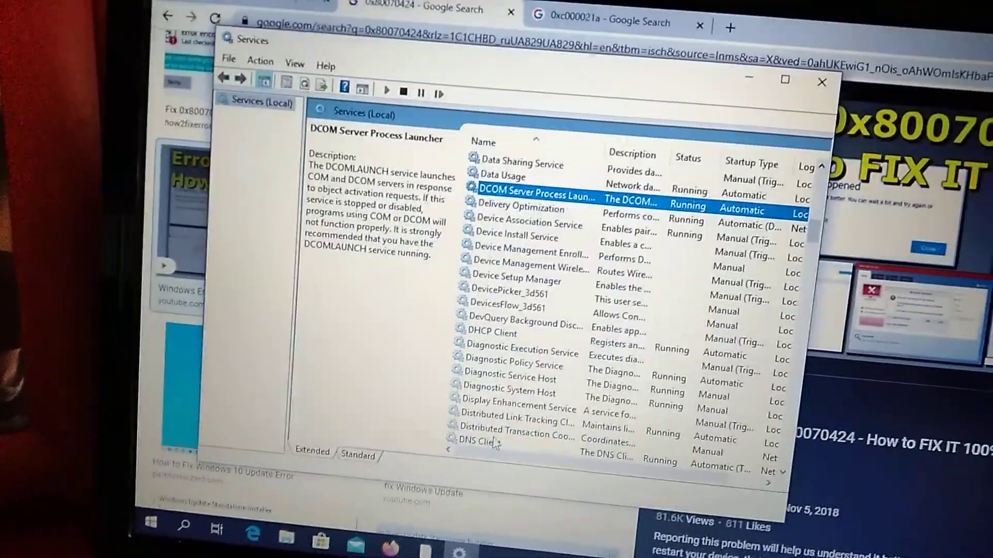
scroll(490, 441, "down", 4)
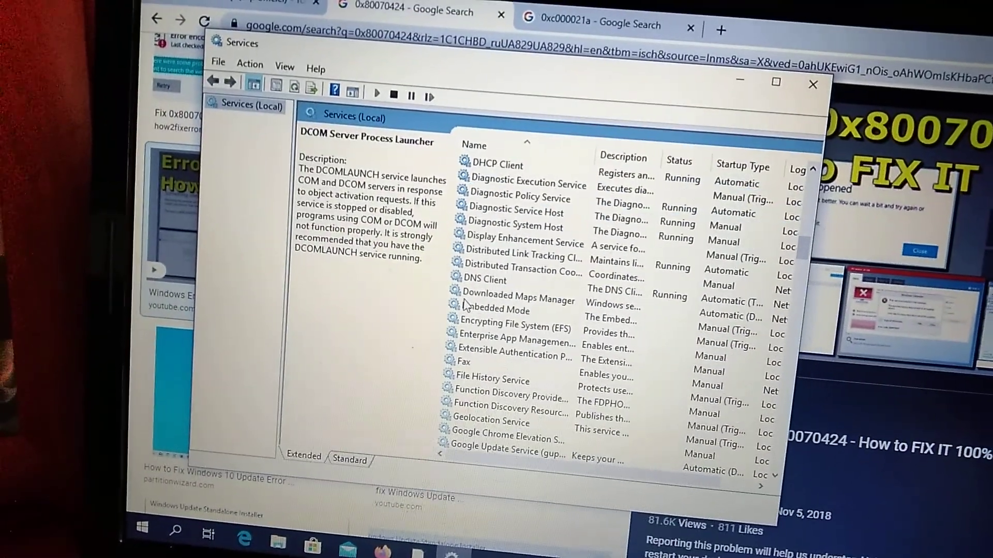
scroll(420, 238, "down", 4)
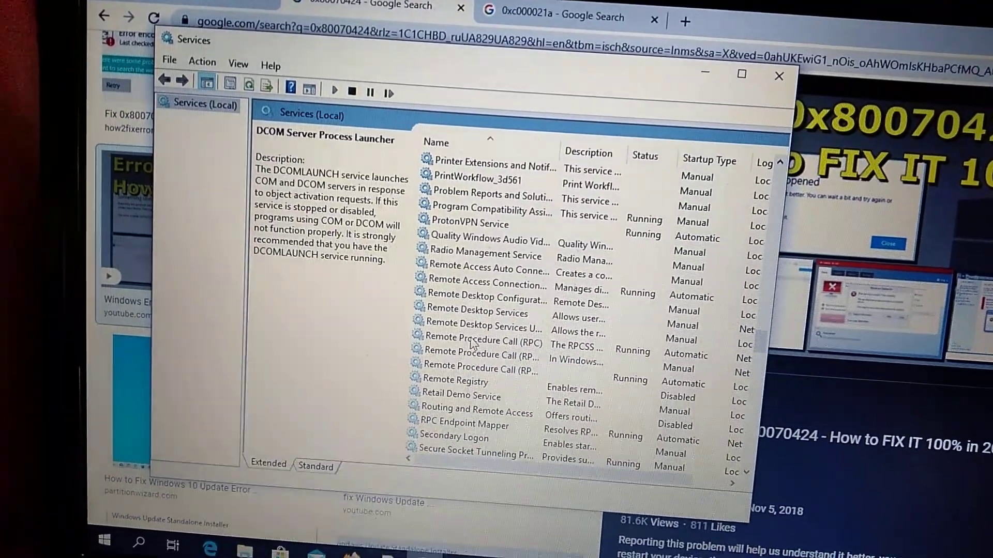
- Select Remote Procedure Call (RPC) to confirm it is Automatic and running
left_click(473, 343)
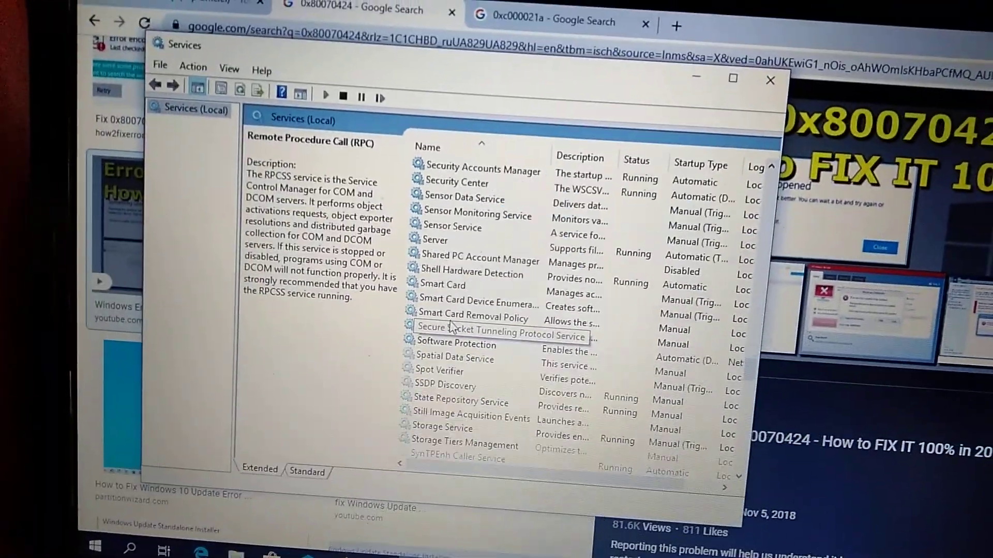
scroll(452, 328, "down", 5)
scroll(446, 306, "up", 6)
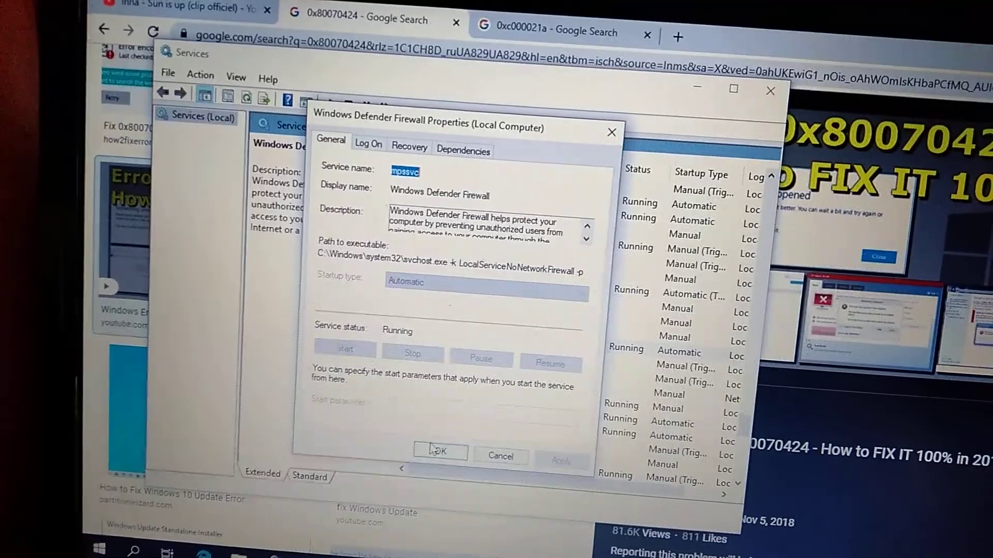
left_click(436, 453)
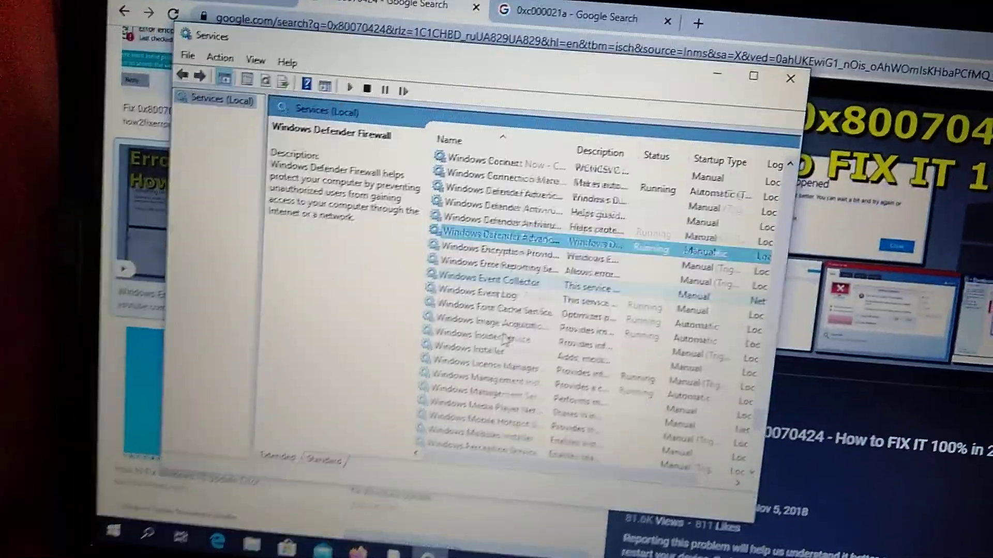
scroll(480, 334, "down", 5)
scroll(480, 335, "down", 4)
scroll(480, 333, "down", 4)
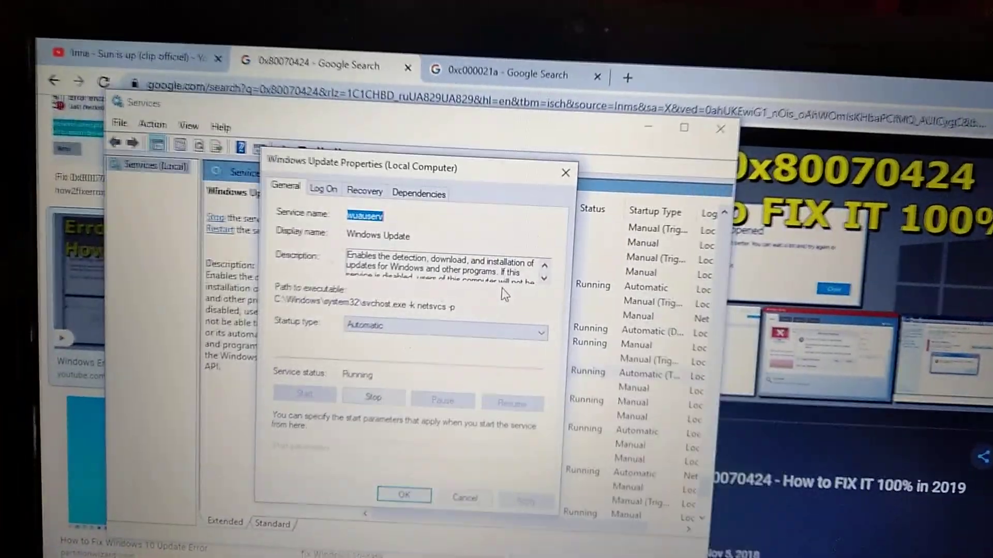
- Confirm Windows Update's Automatic, running settings with OK, then close the Services window
left_click(404, 494)
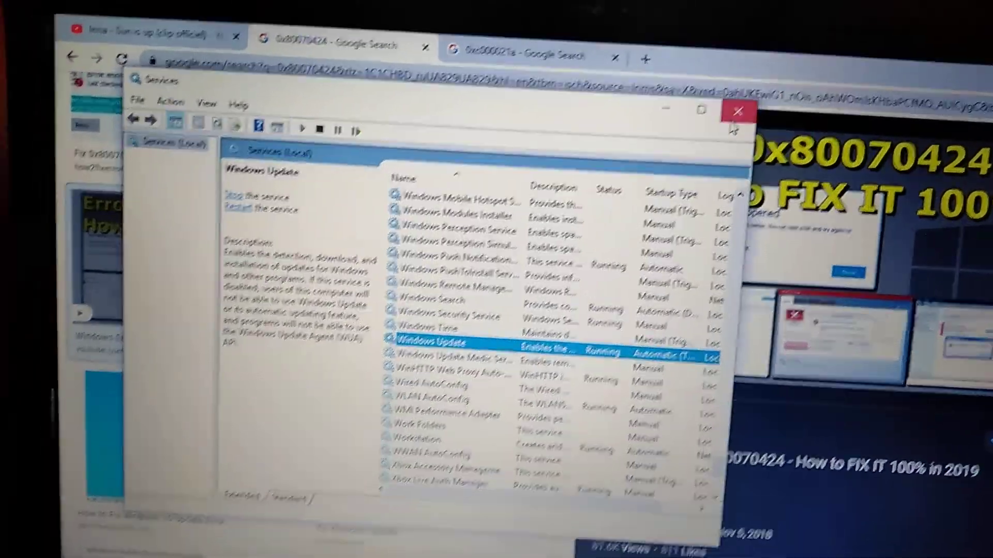
left_click(735, 113)
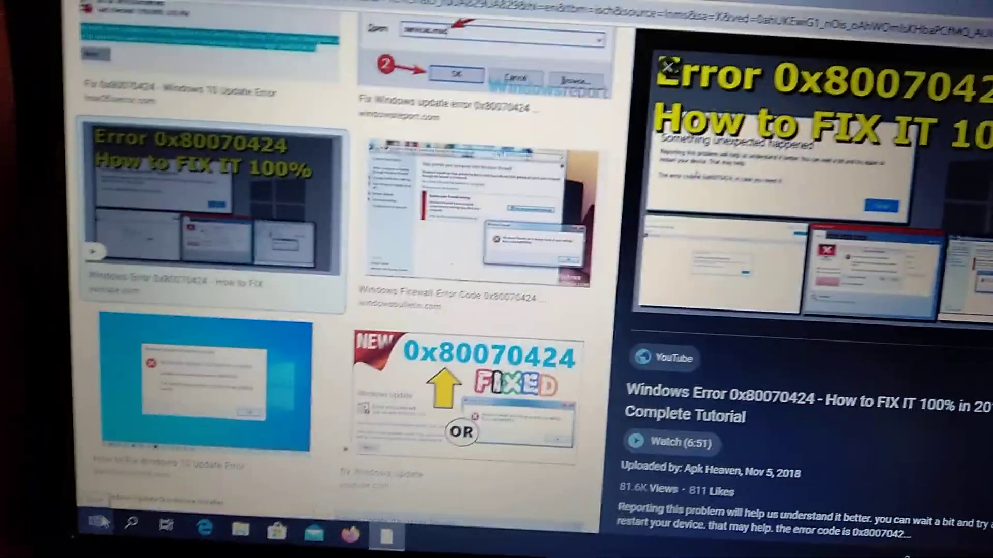
- Search Windows for "trou" and open the Troubleshoot settings result
left_click(131, 525)
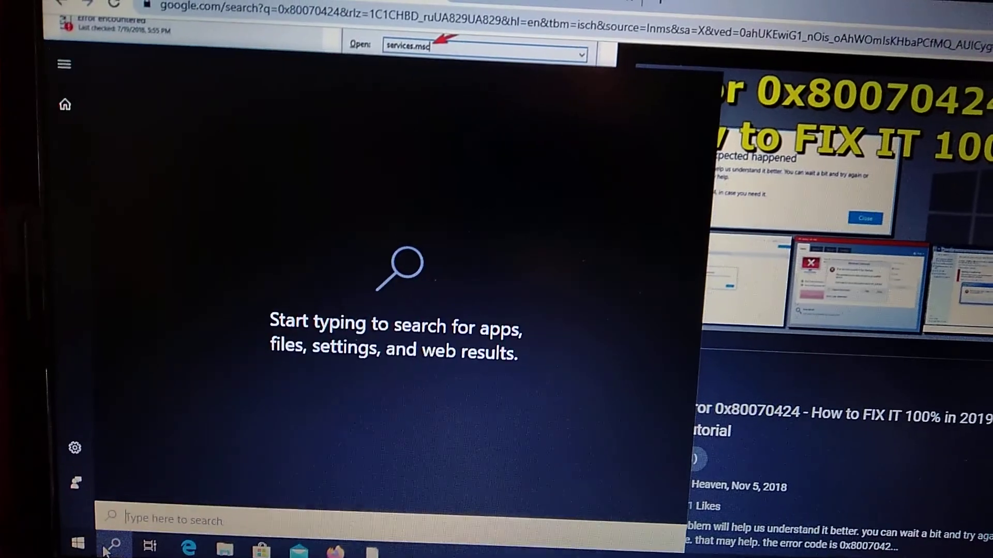
type("trou")
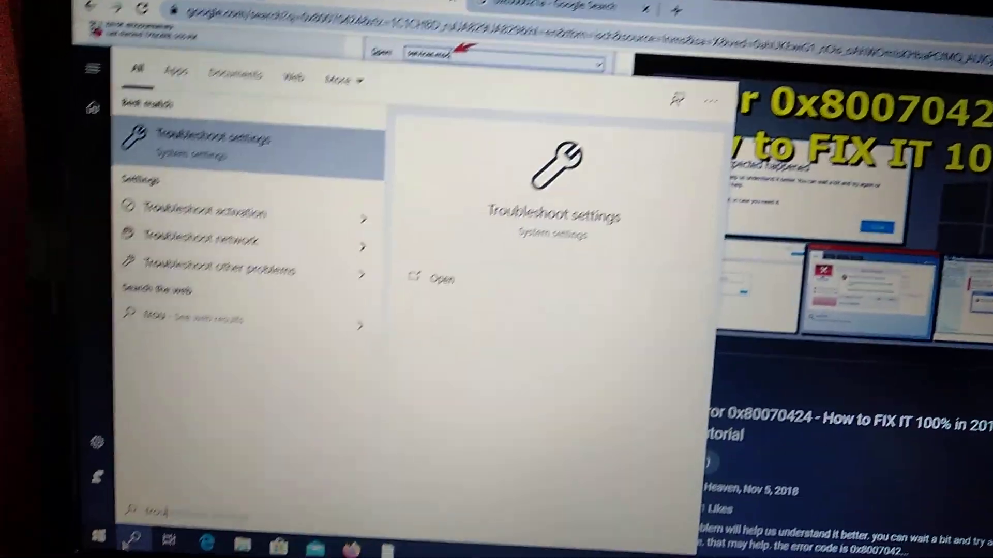
left_click(156, 143)
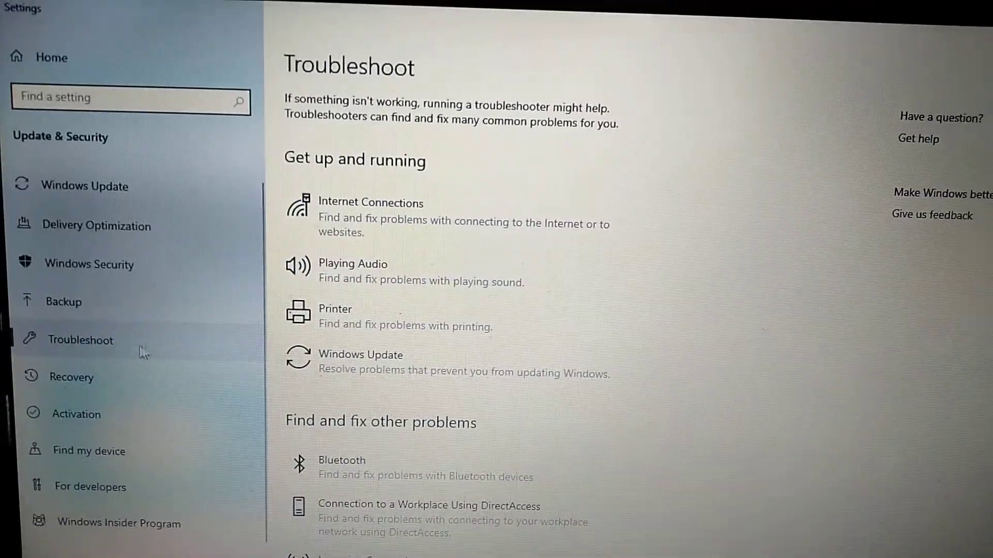
- Expand the Windows Update entry and run its troubleshooter
left_click(353, 358)
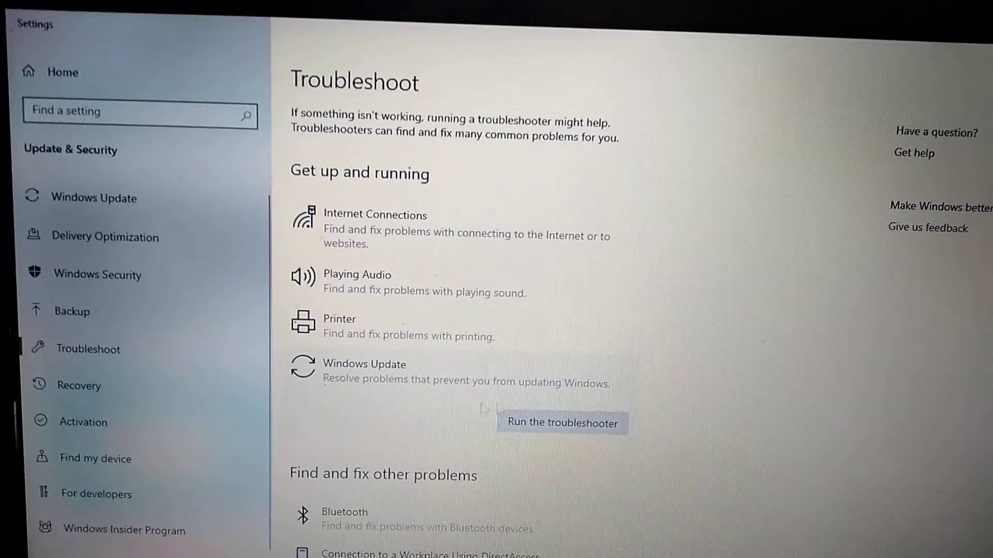
left_click(570, 409)
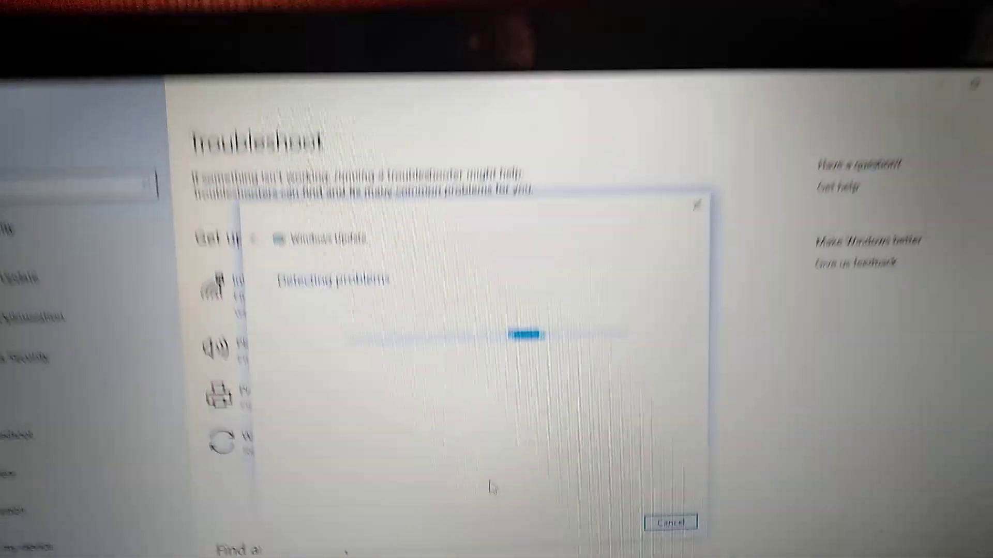